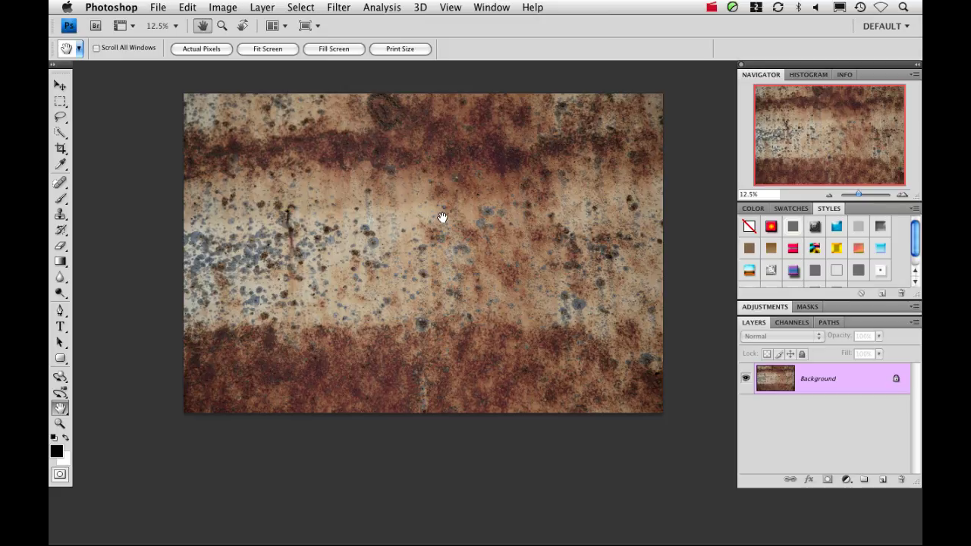
- Desaturate the rust texture to black-and-white
left_click(220, 8)
mouse_move(236, 47)
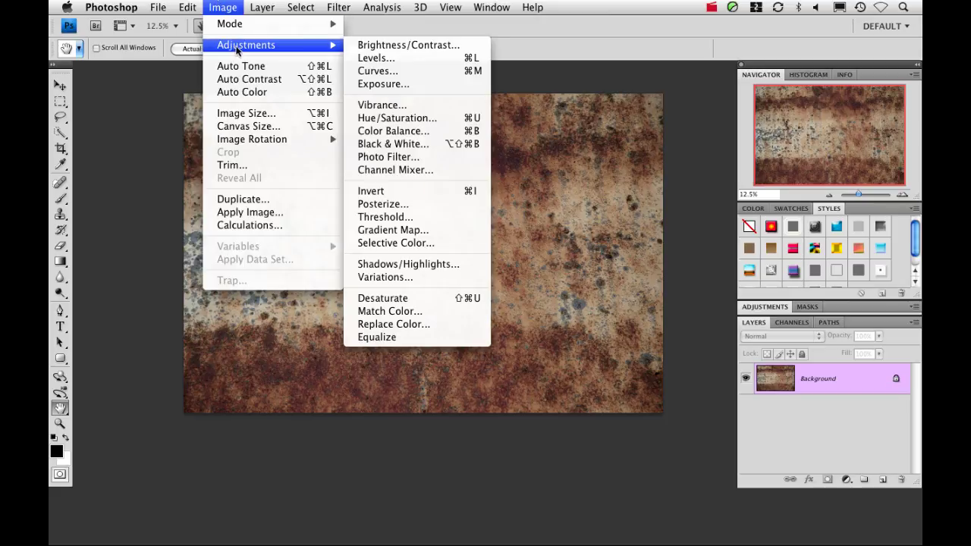
left_click(427, 309)
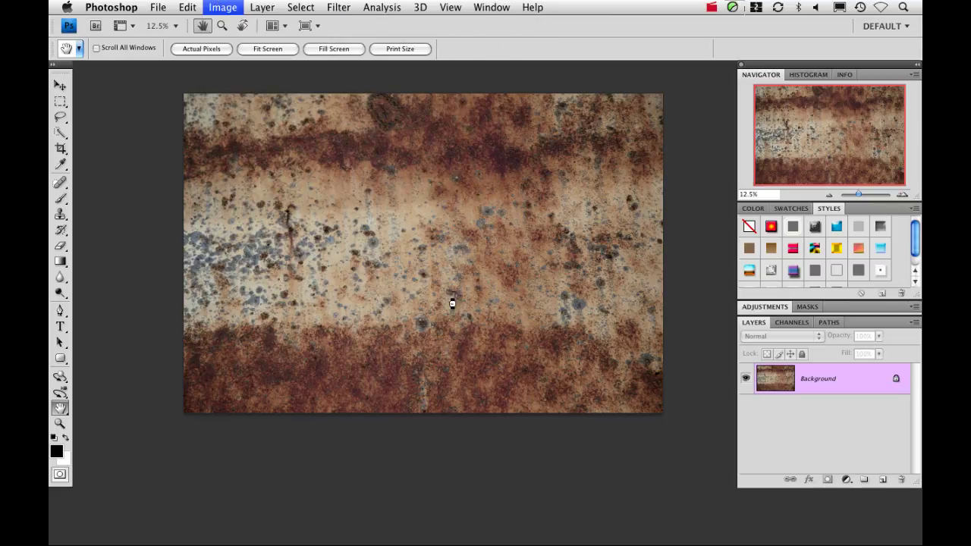
- Apply a Curves adjustment, raising two curve points to brighten the midtones
left_click(223, 8)
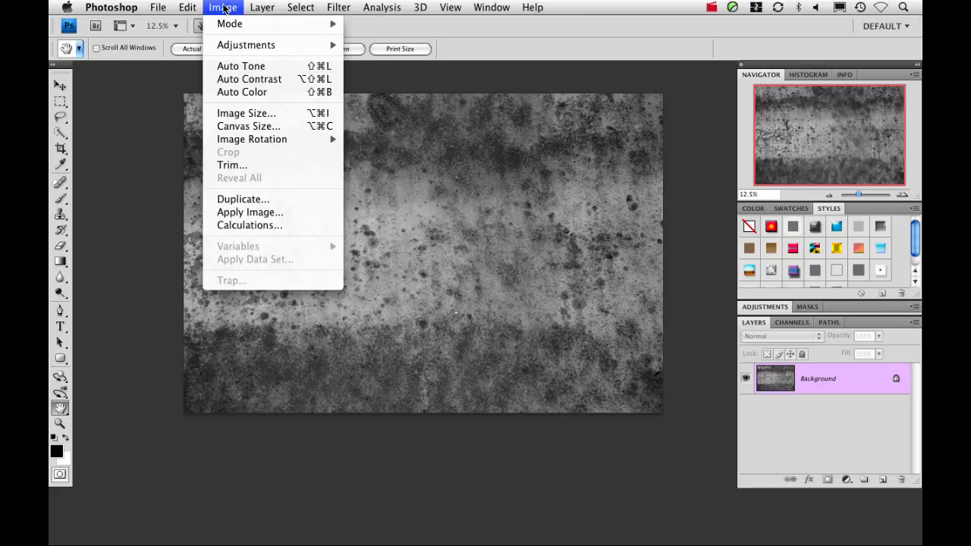
mouse_move(244, 48)
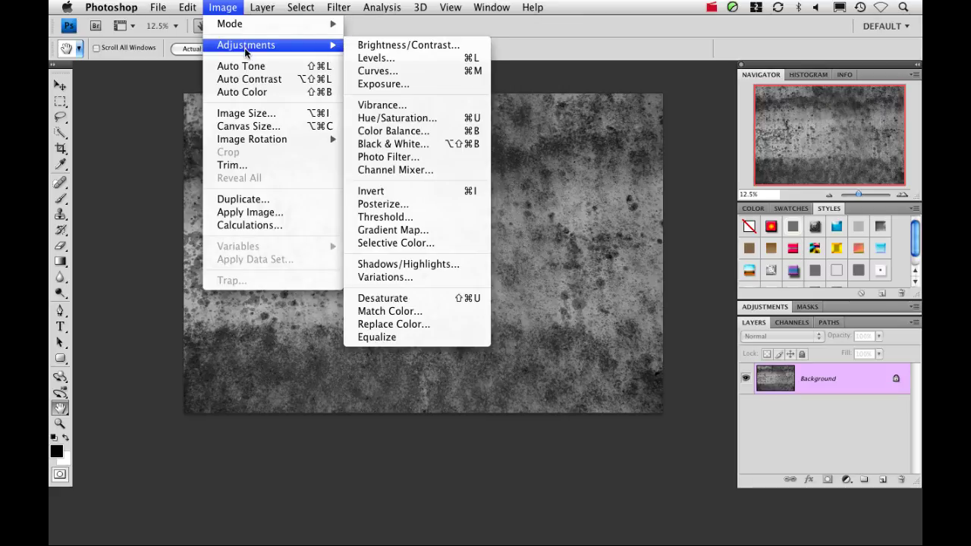
left_click(380, 70)
left_click_drag(863, 98, 339, 100)
left_click(501, 201)
left_click_drag(501, 201, 497, 182)
left_click_drag(421, 280, 423, 271)
left_click_drag(499, 97, 713, 101)
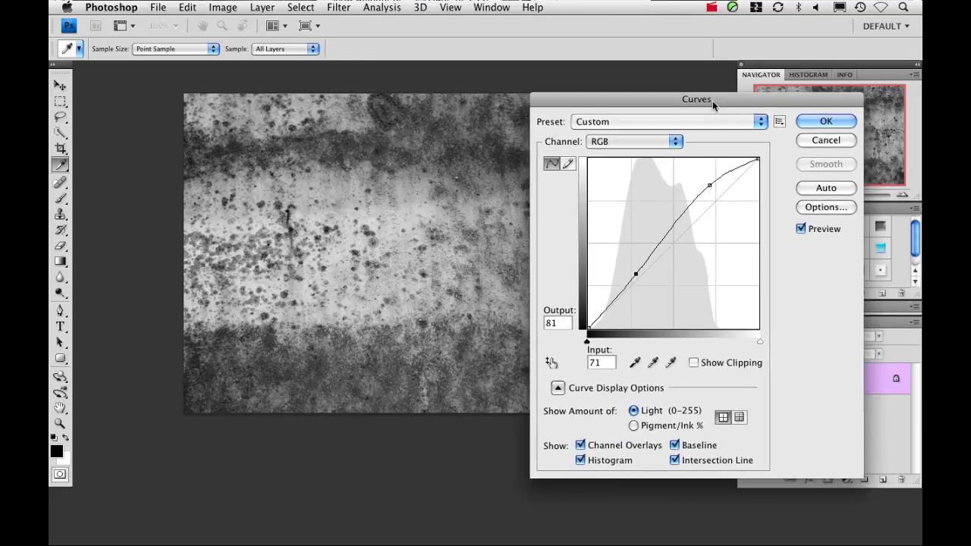
left_click(801, 228)
left_click(801, 228)
left_click(826, 122)
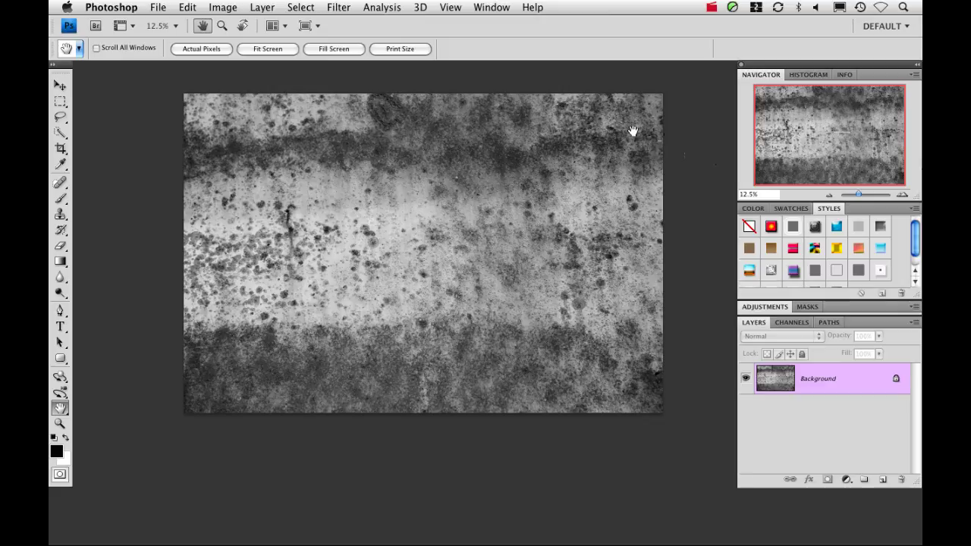
- Define the grey rust image as a pattern named 'texture', then switch to the lavender photo
left_click(190, 8)
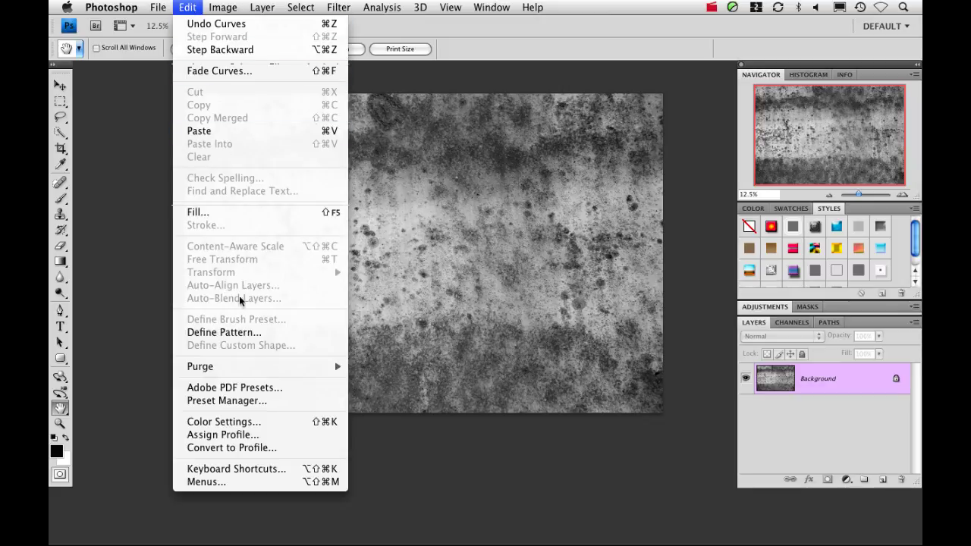
left_click(241, 332)
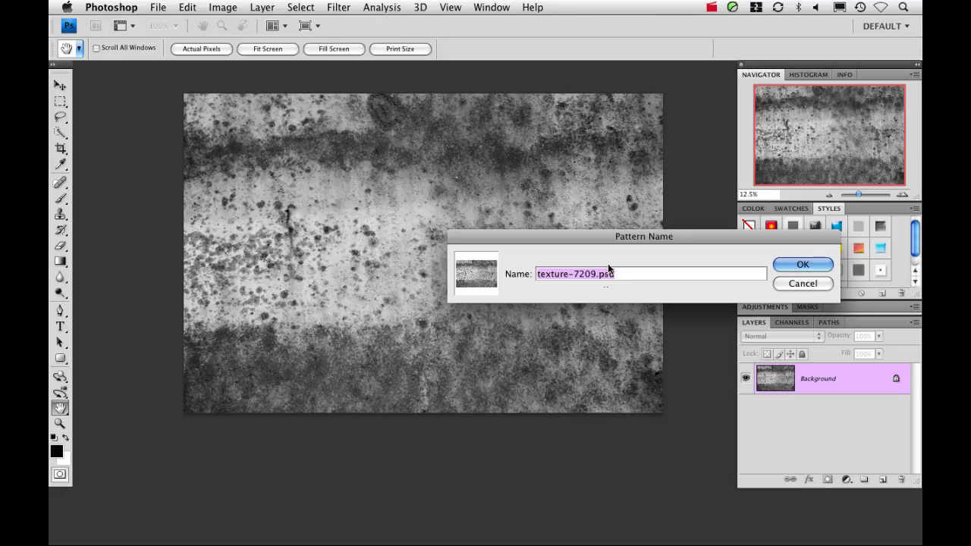
type("texture")
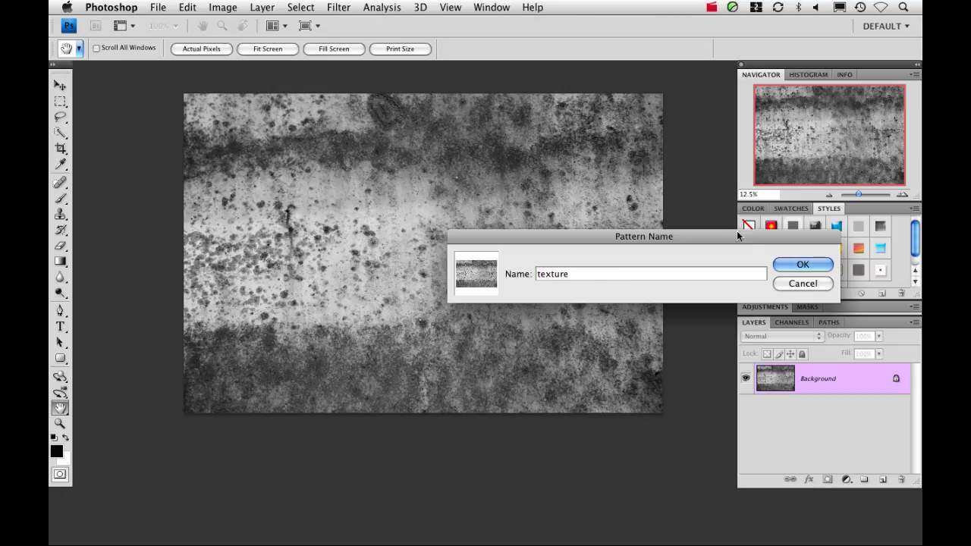
left_click(783, 266)
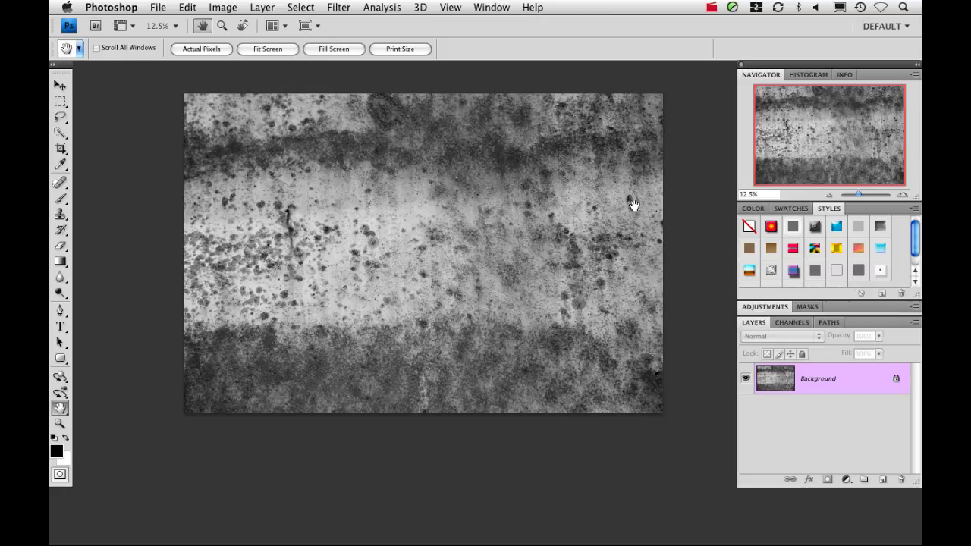
key("super+w")
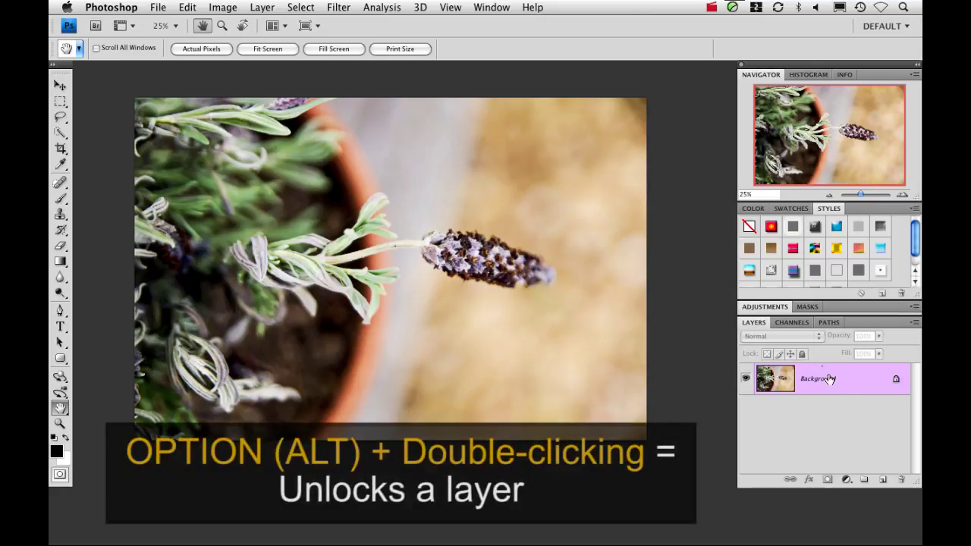
- Unlock the lavender Background into Layer 0 and bring up its Layer Style dialog
double_click(853, 387, "alt")
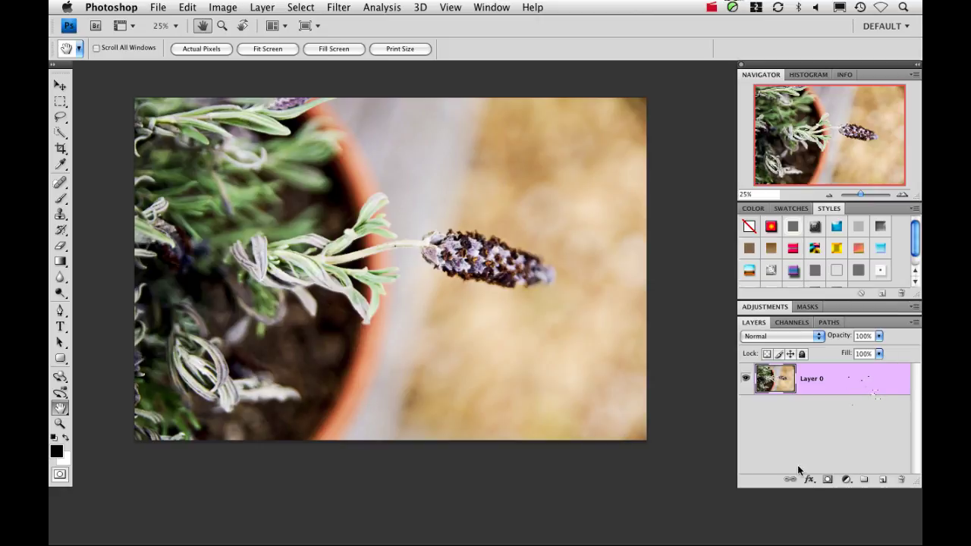
left_click(809, 480)
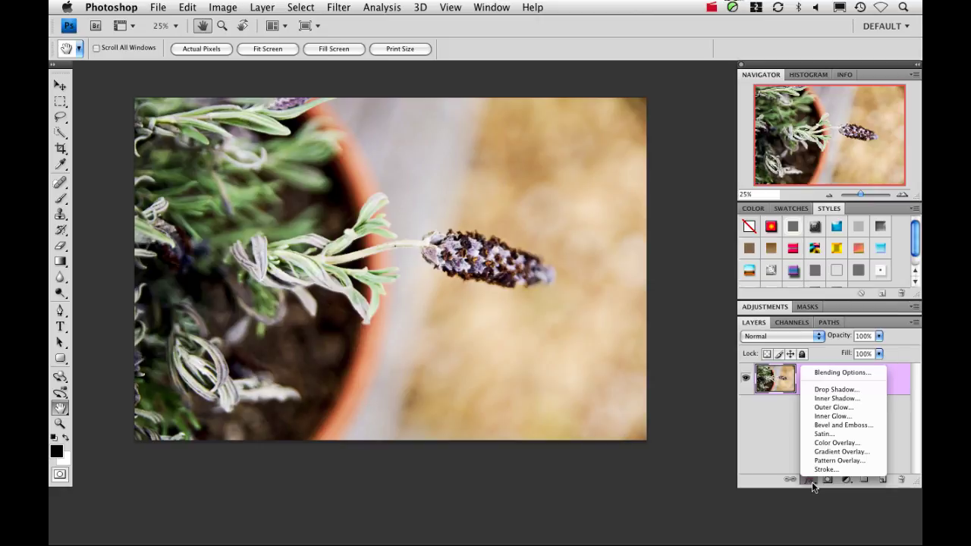
left_click(812, 481)
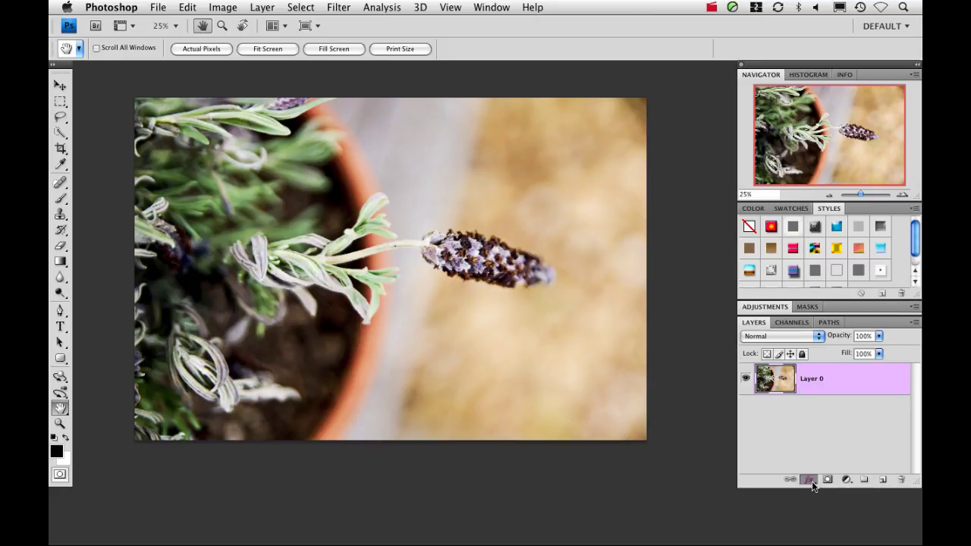
double_click(897, 391)
left_click_drag(842, 62, 227, 85)
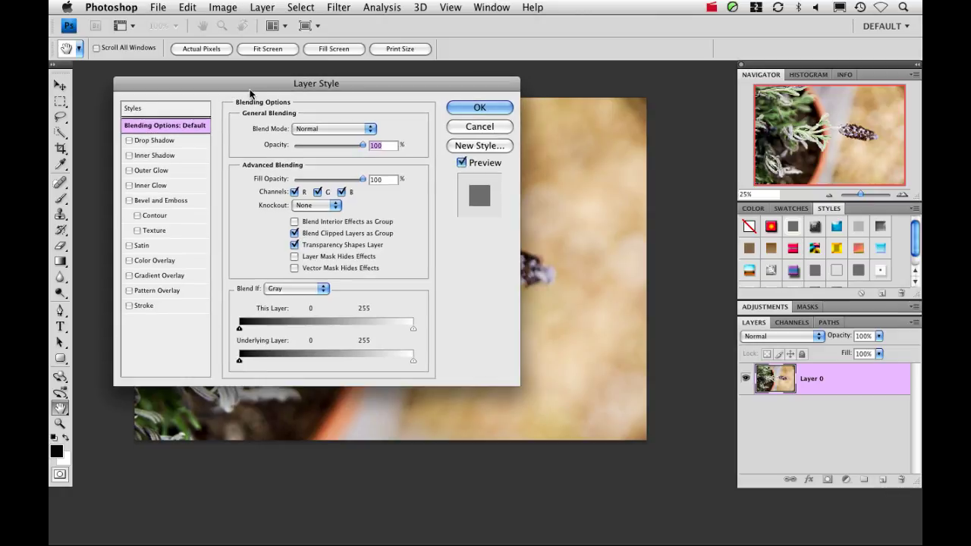
- Add a Pattern Overlay using the 'texture' pattern, with Scale set to 57%
left_click(155, 291)
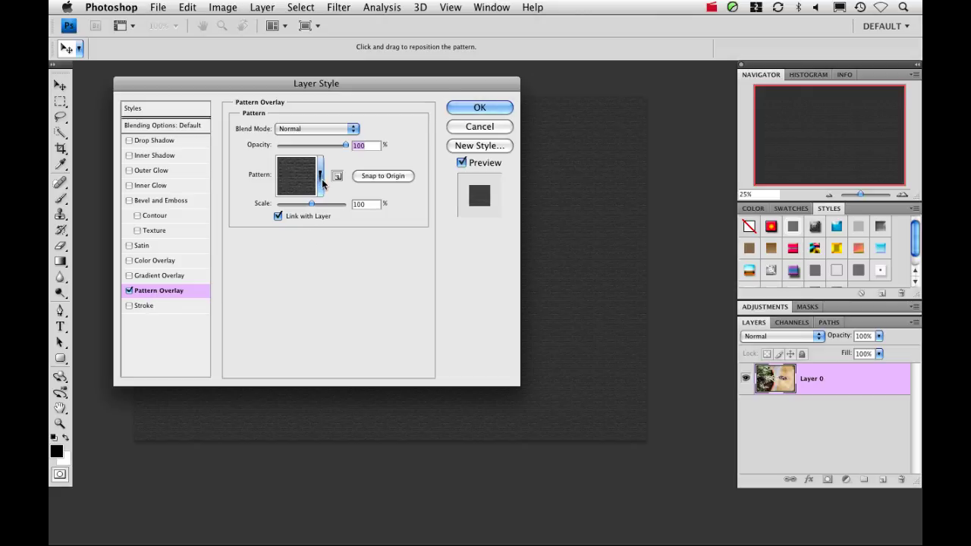
left_click(319, 177)
left_click_drag(360, 218, 359, 263)
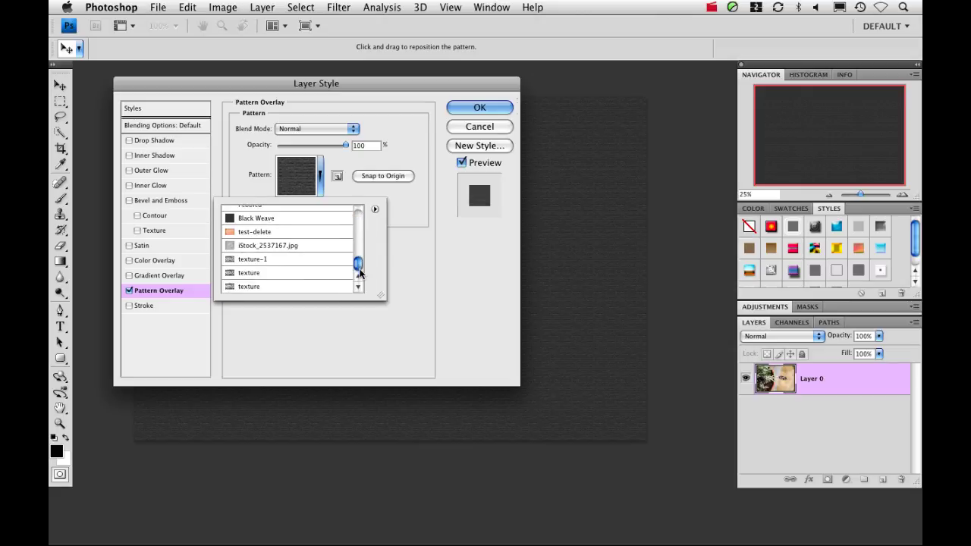
left_click(247, 287)
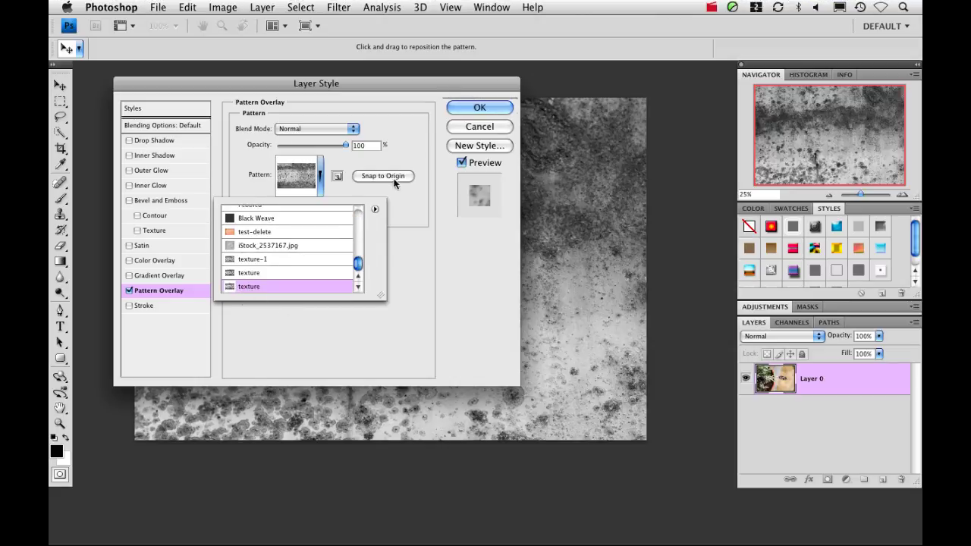
left_click(410, 147)
left_click_drag(380, 86, 744, 190)
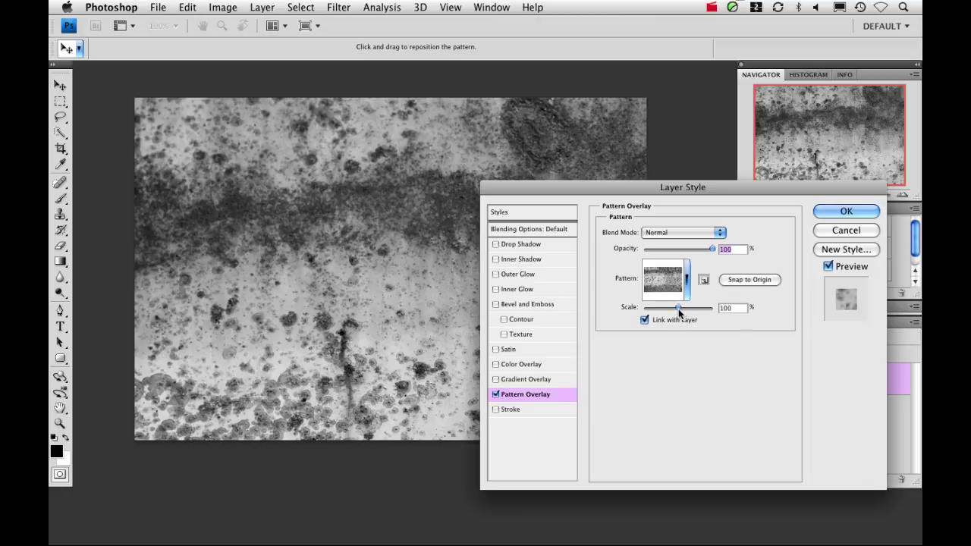
left_click_drag(678, 312, 663, 305)
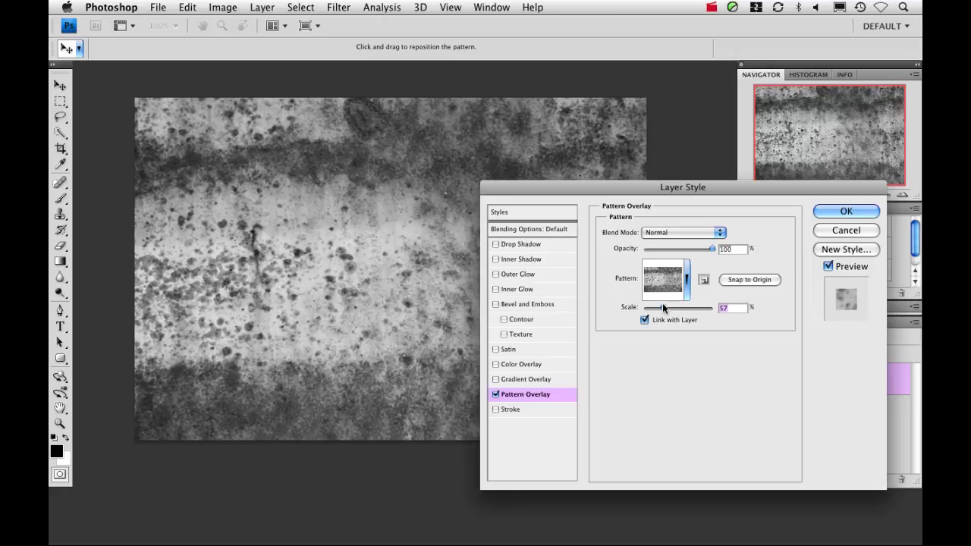
left_click_drag(686, 189, 628, 150)
- Set the pattern overlay to Overlay blend mode at 70% opacity and confirm the Layer Style
left_click(645, 193)
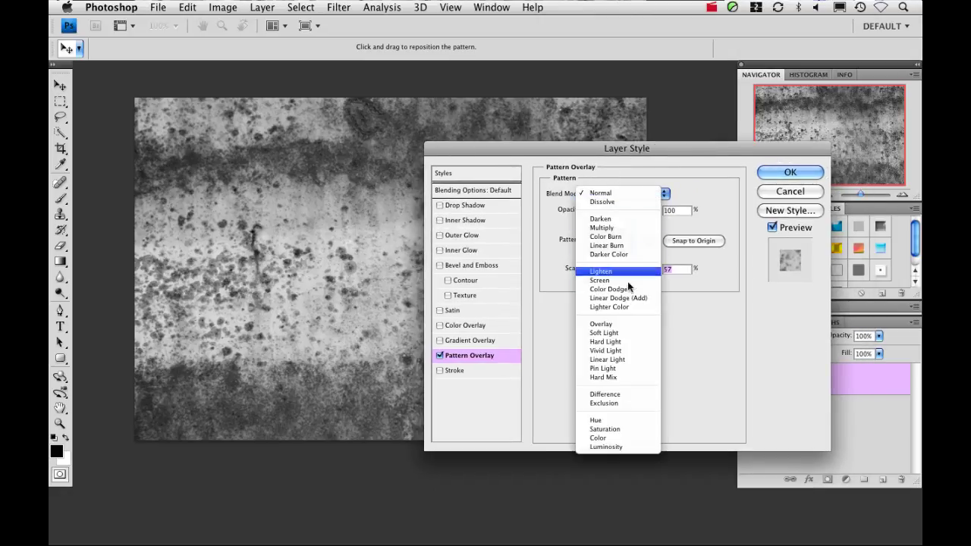
left_click(629, 383)
left_click_drag(641, 144, 301, 122)
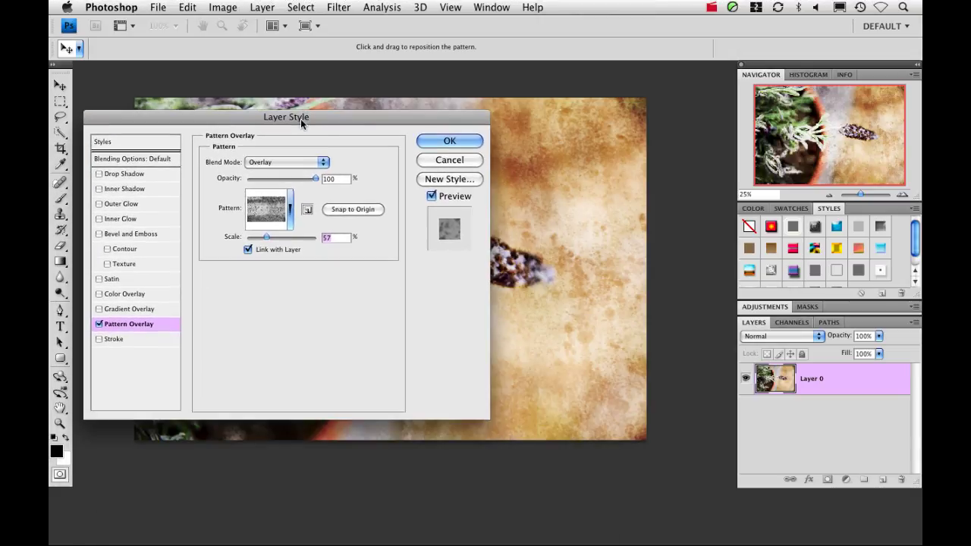
left_click_drag(316, 179, 294, 186)
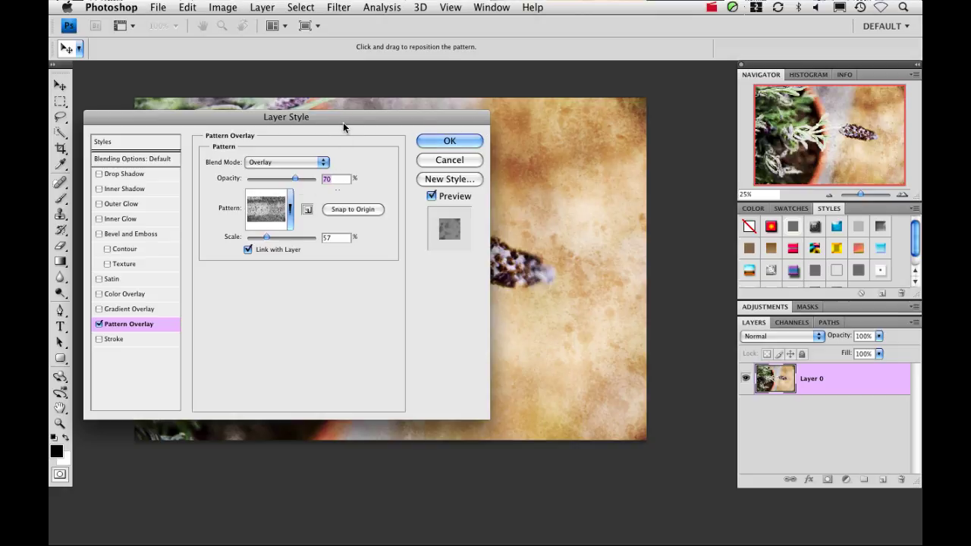
left_click(445, 141)
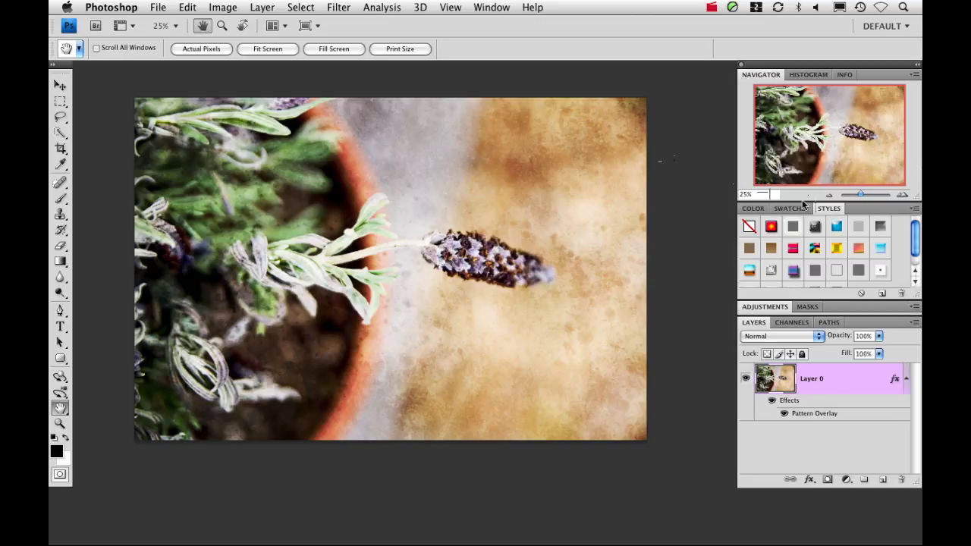
- Save Layer 0's effects as a new style 'rusty texture' with Include Layer Blending Options checked
left_click(490, 7)
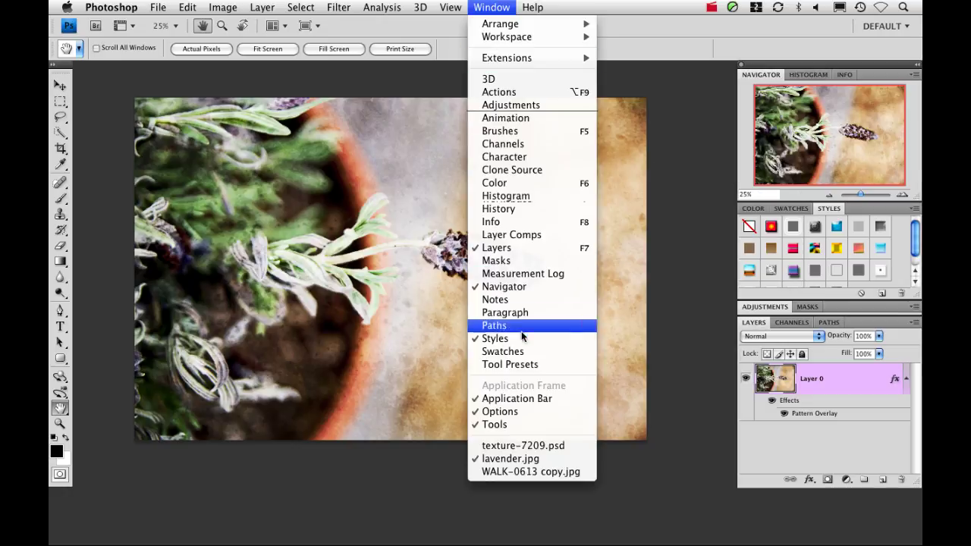
left_click(692, 326)
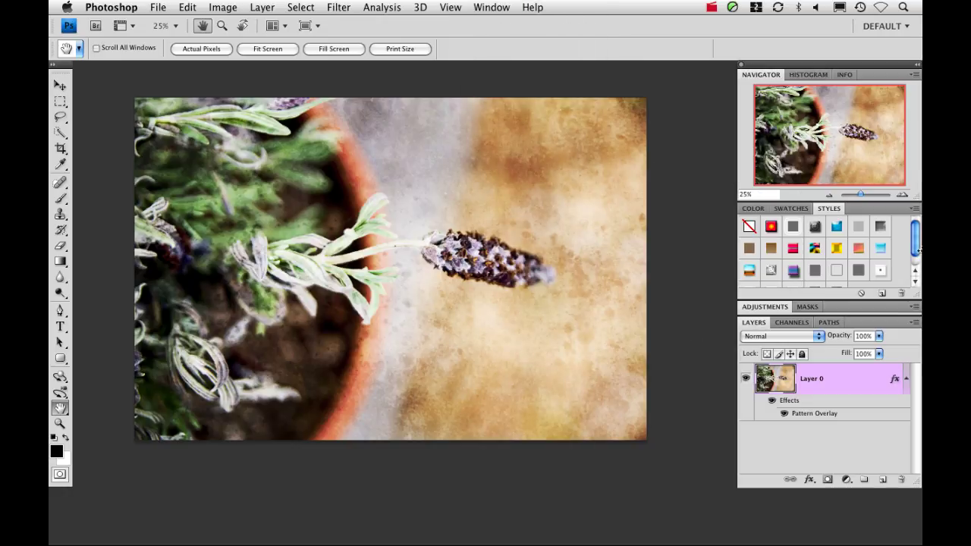
left_click(883, 294)
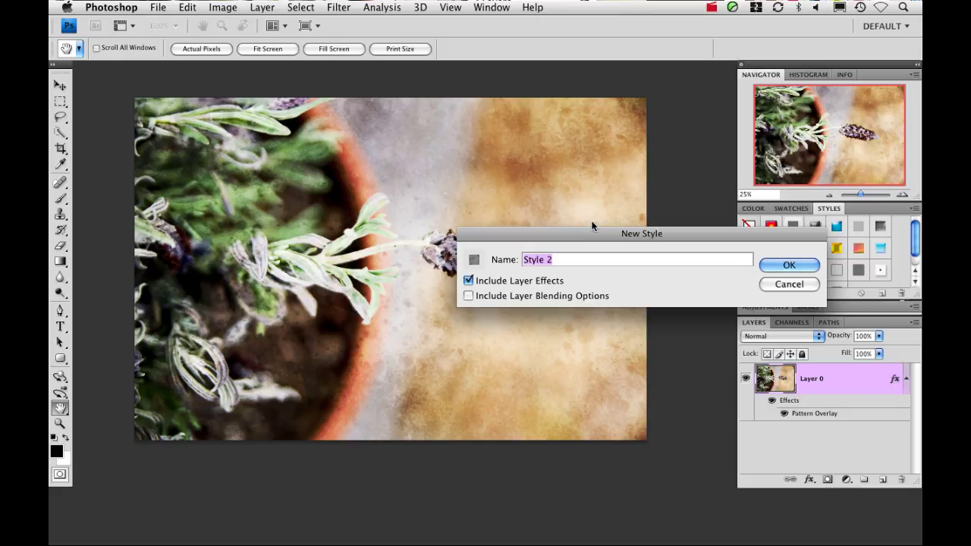
type("rusty texture")
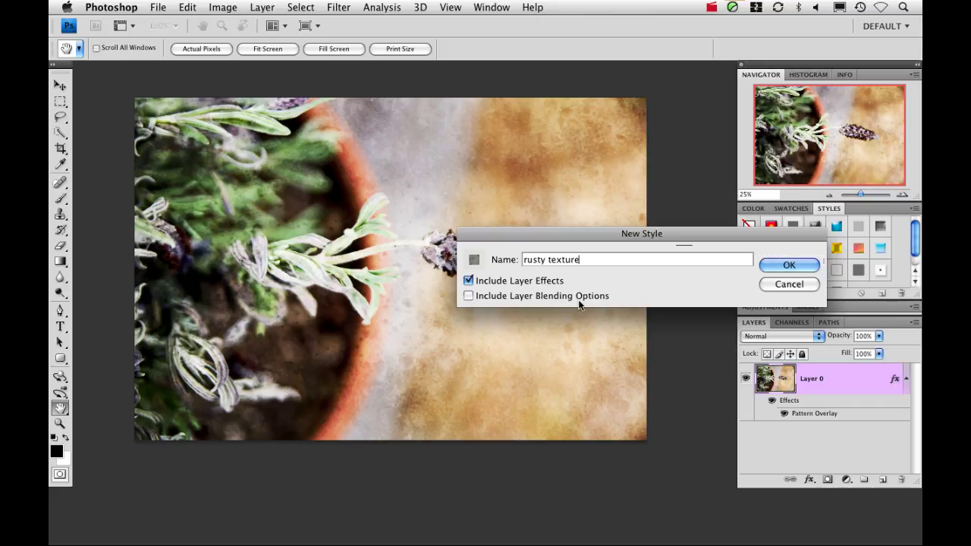
left_click(469, 296)
left_click(787, 264)
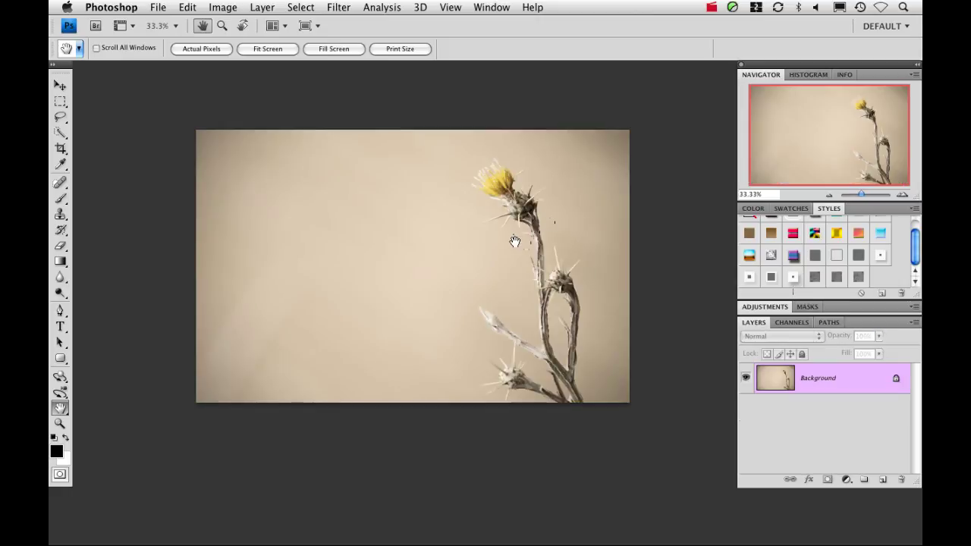
- Convert the thistle photo's Background to Layer 0 and apply the 'rusty texture' style
left_click_drag(514, 242, 487, 226)
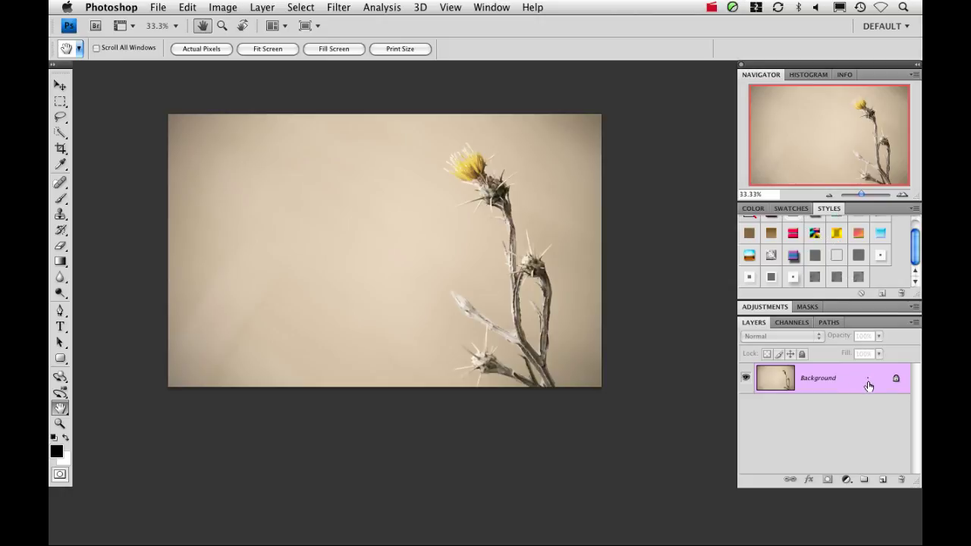
double_click(867, 382, "alt")
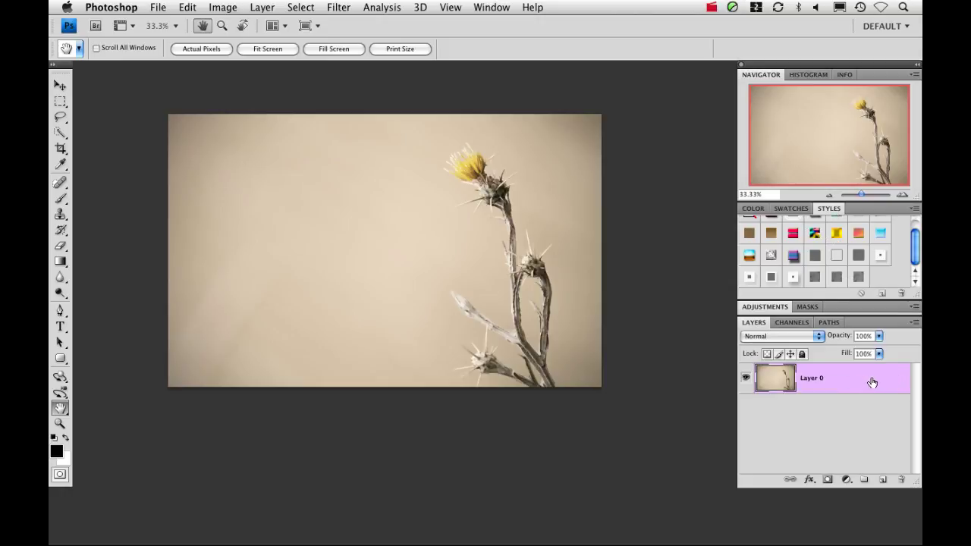
left_click(859, 279)
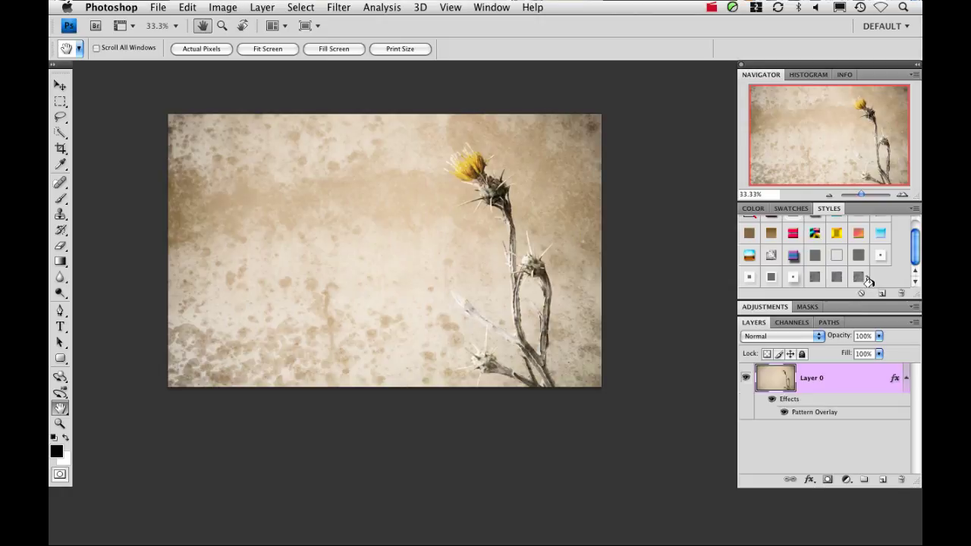